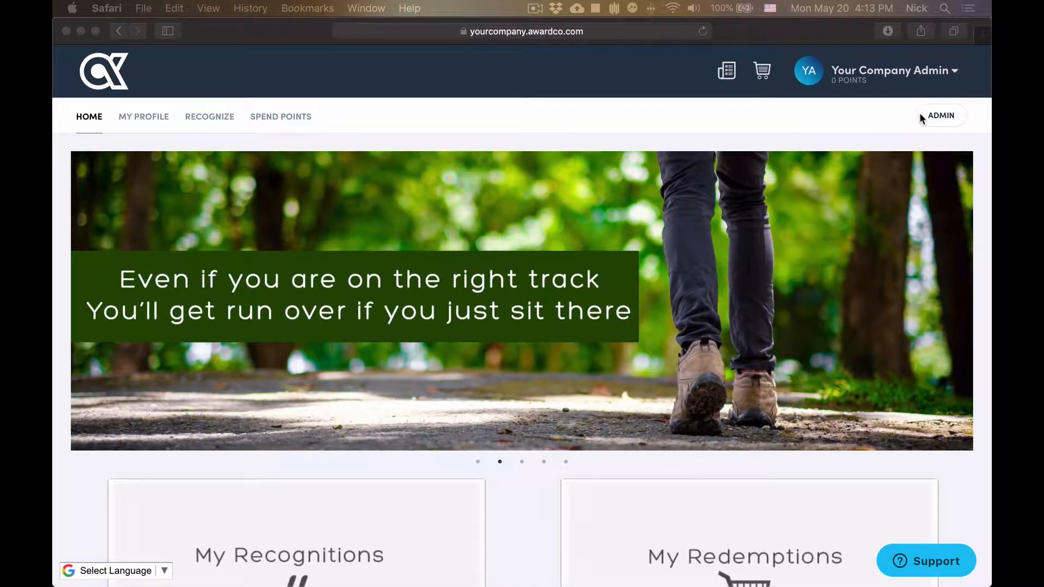
Go from the Admin area's Users list of 204 active users to an empty Add User form.
left_click(922, 117)
left_click(923, 117)
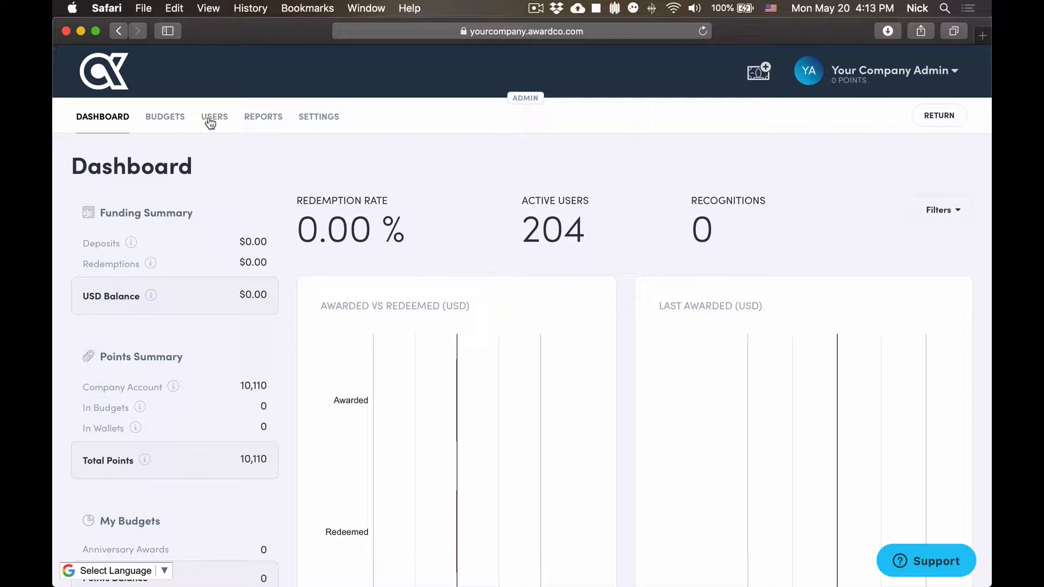
left_click(209, 119)
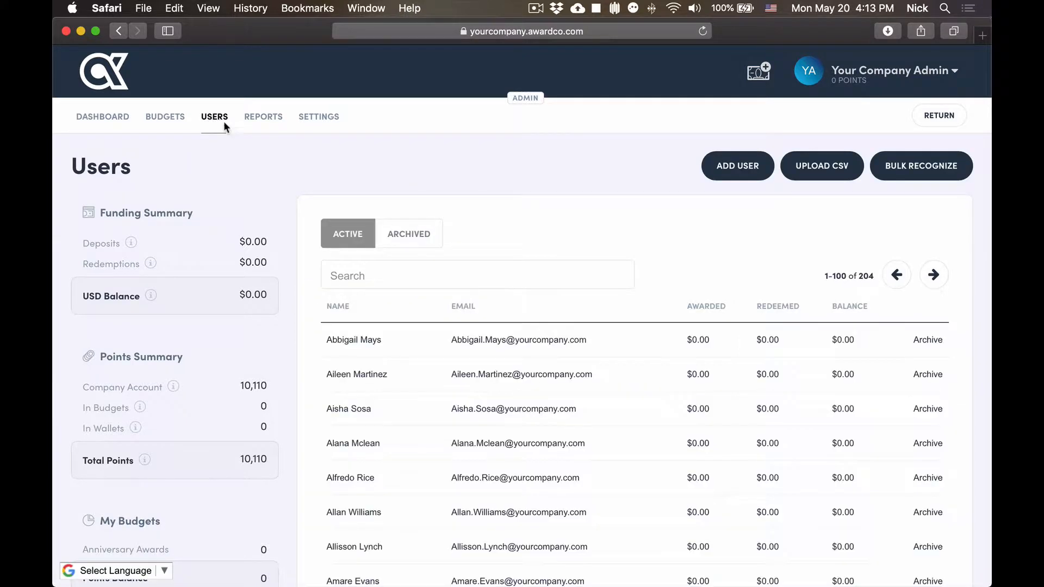
left_click(750, 171)
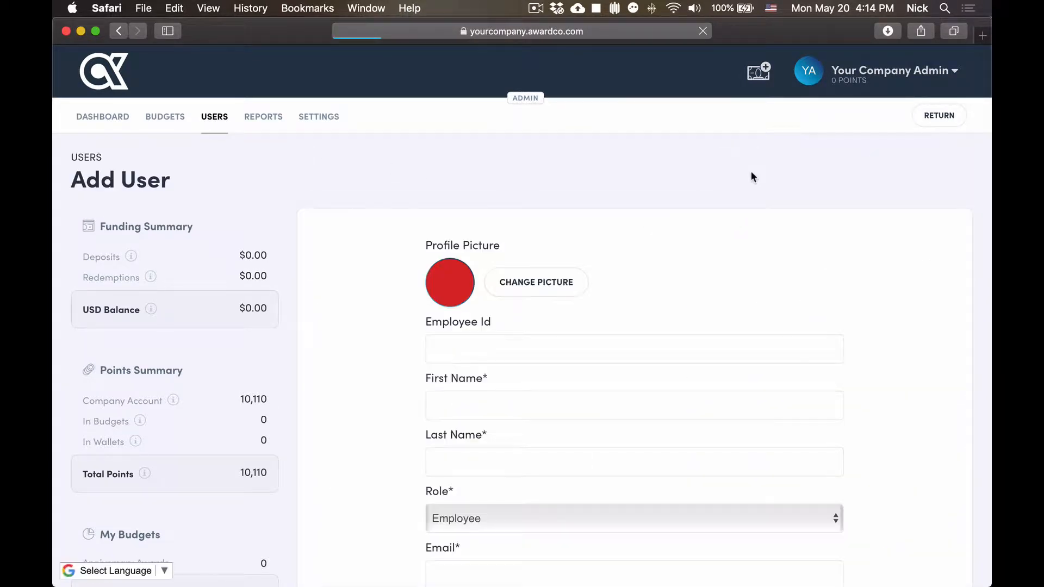
Enter the new user's employee ID, first and last name, e-mail address and password.
scroll(732, 198, "down", 1)
left_click(583, 232)
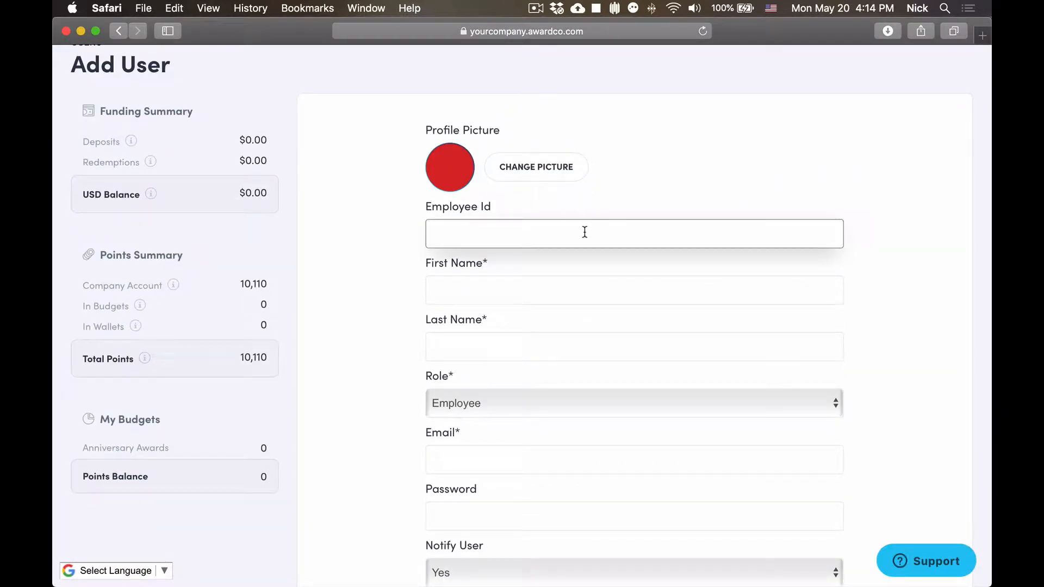
type("456789")
key("Tab")
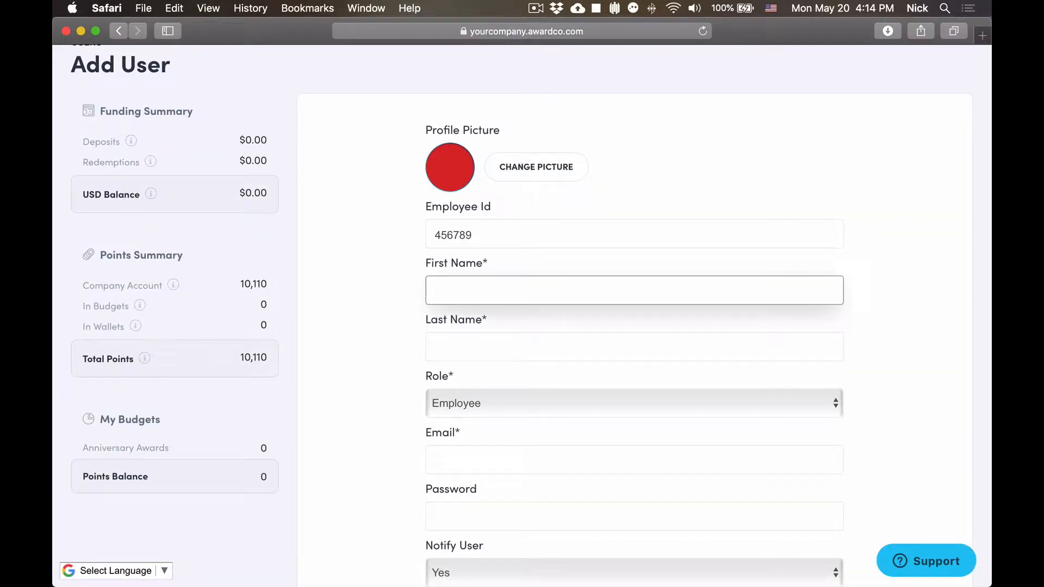
key("Tab")
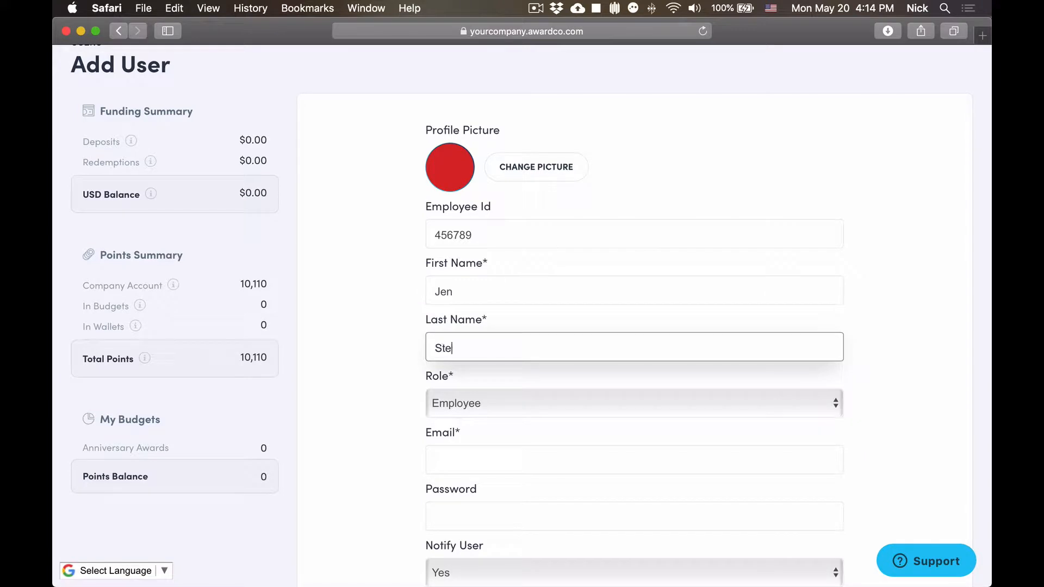
scroll(517, 353, "down", 3)
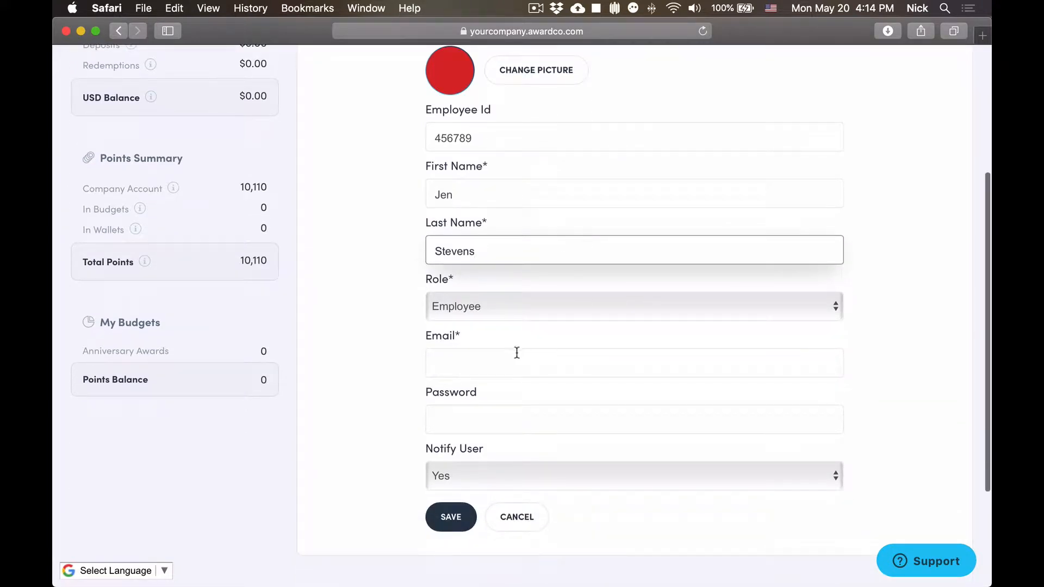
left_click(516, 353)
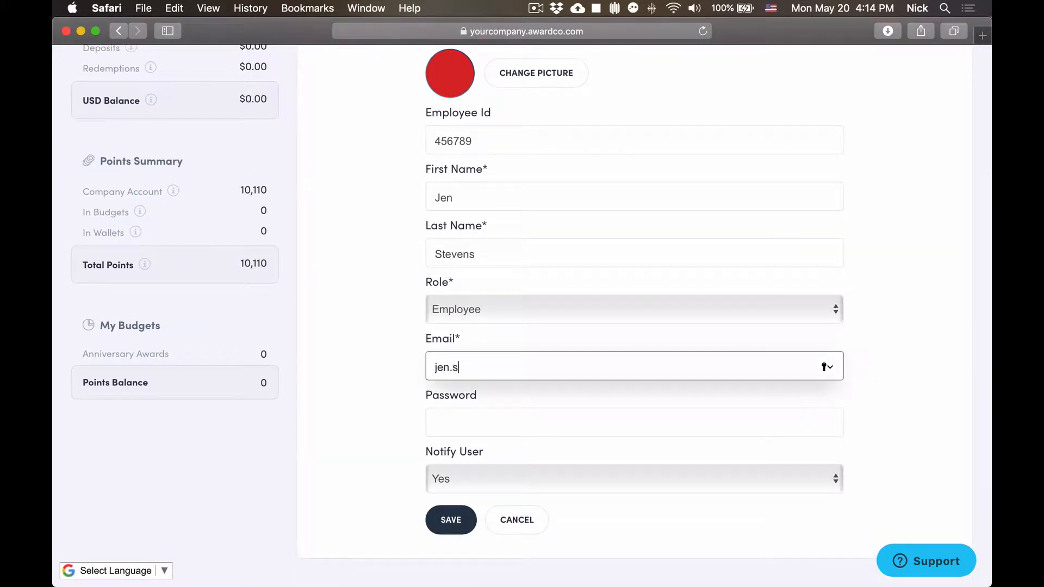
key("Tab")
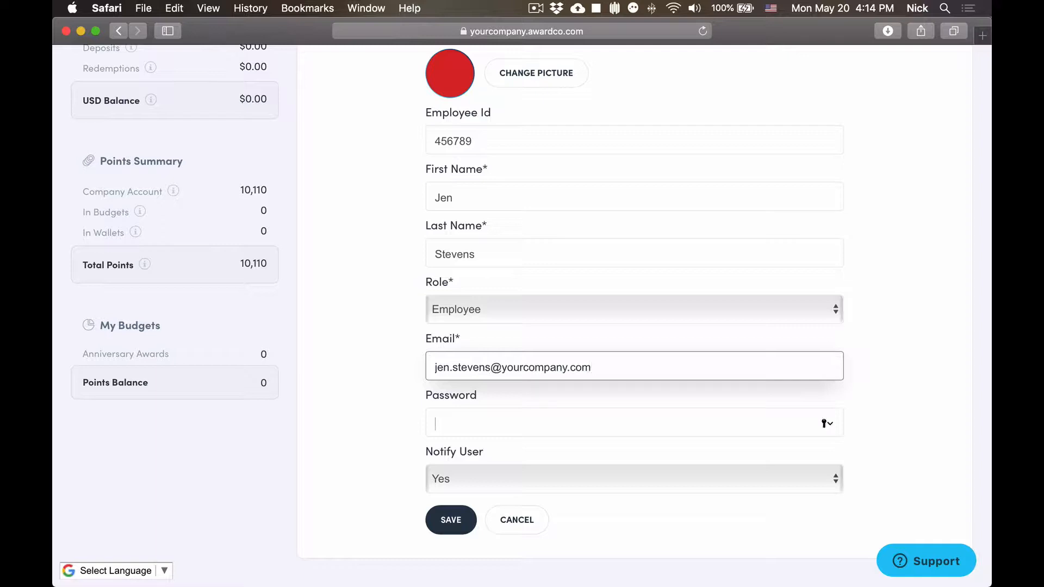
type("••••••••••••")
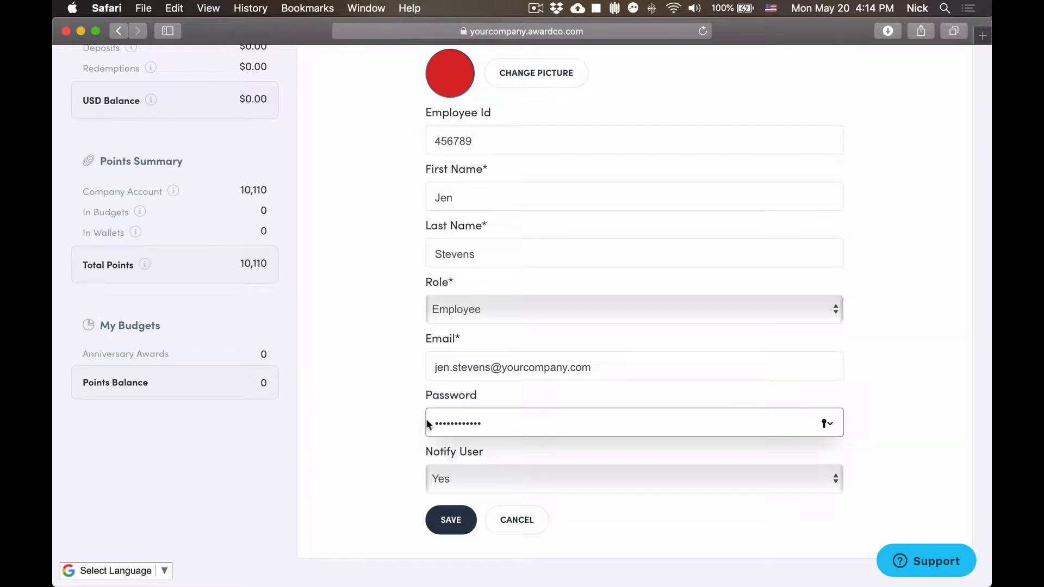
Keep the role as Employee and set Notify User to No.
left_click(536, 478)
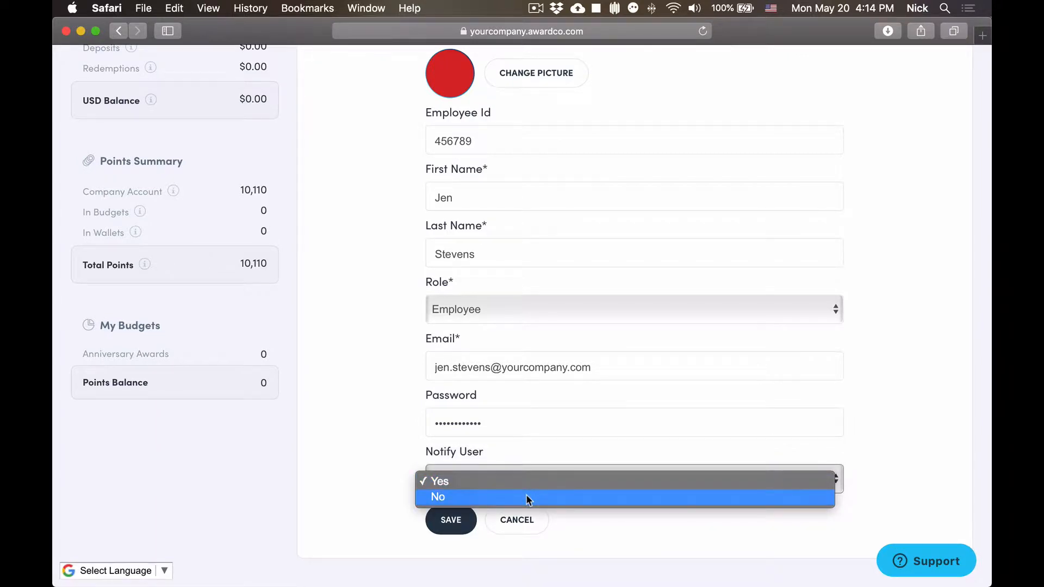
left_click(526, 496)
left_click(531, 309)
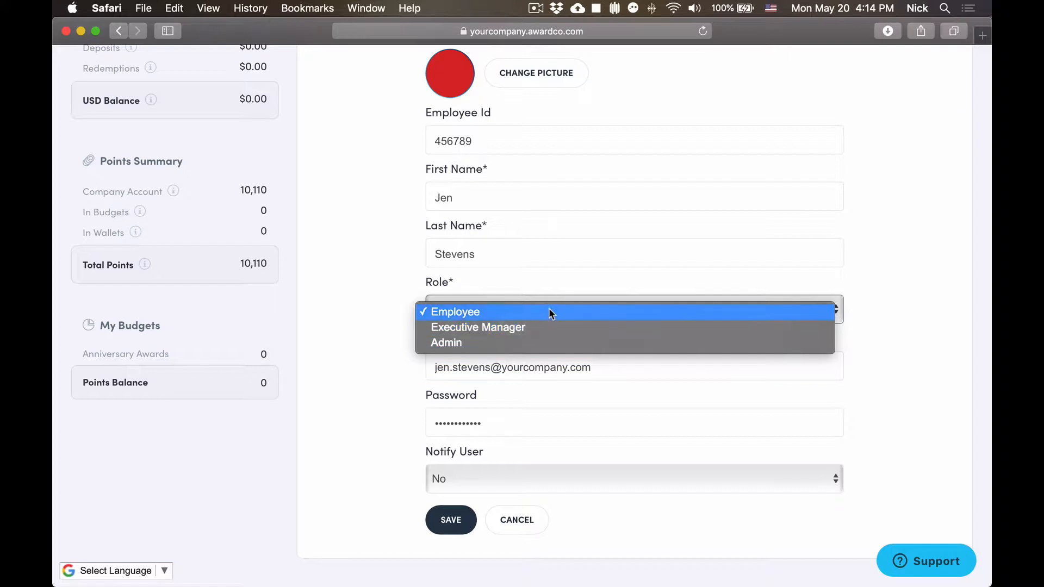
left_click(549, 311)
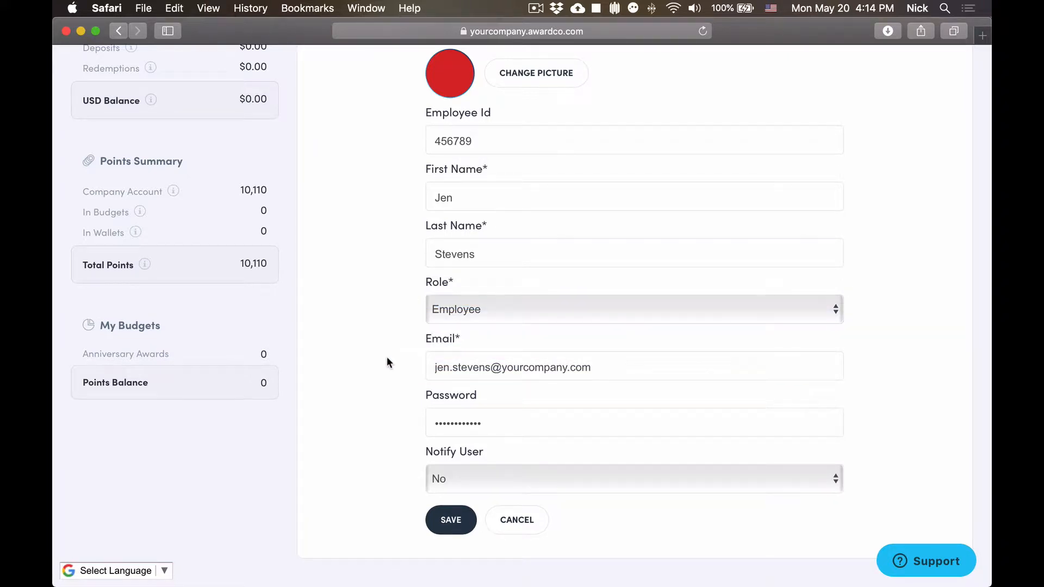
scroll(388, 359, "down", 2)
left_click(457, 439)
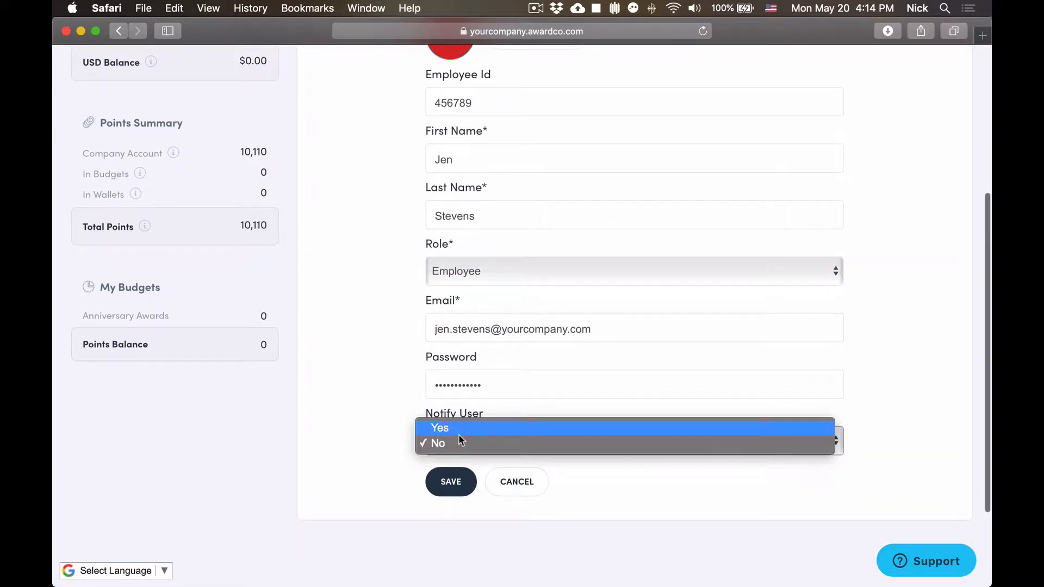
left_click(459, 429)
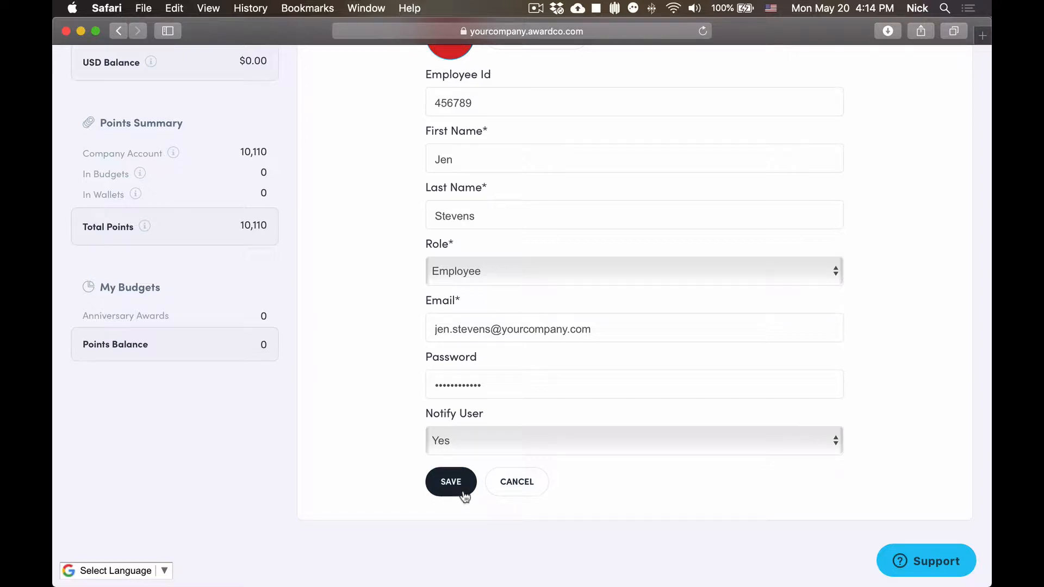
left_click(493, 447)
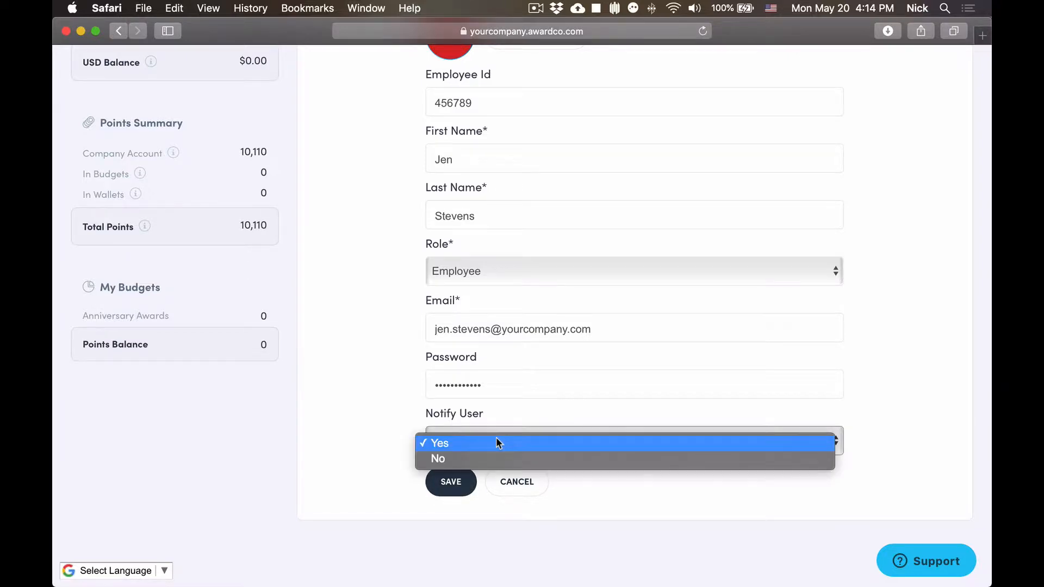
left_click(492, 454)
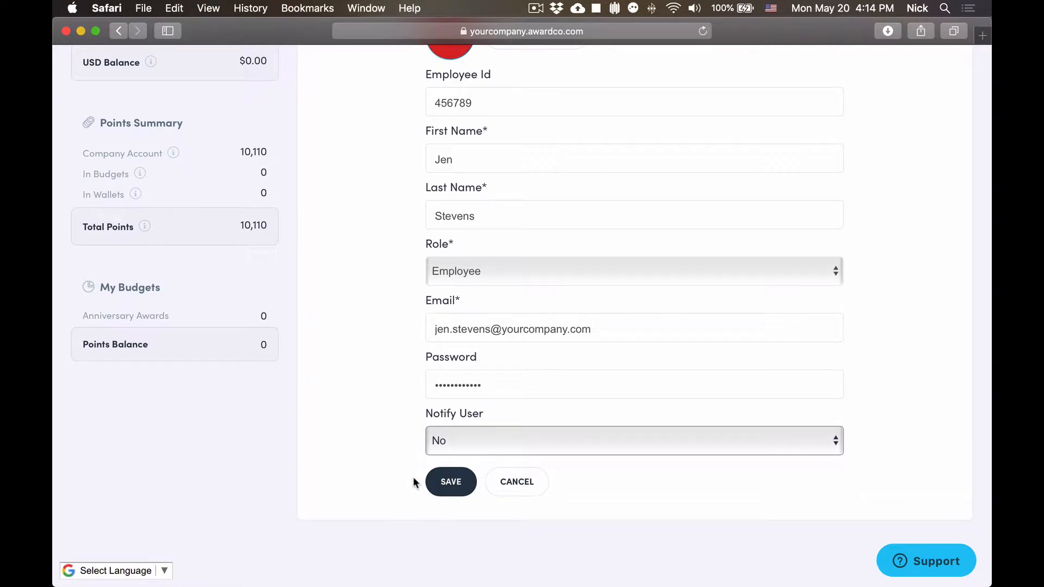
scroll(413, 481, "up", 2)
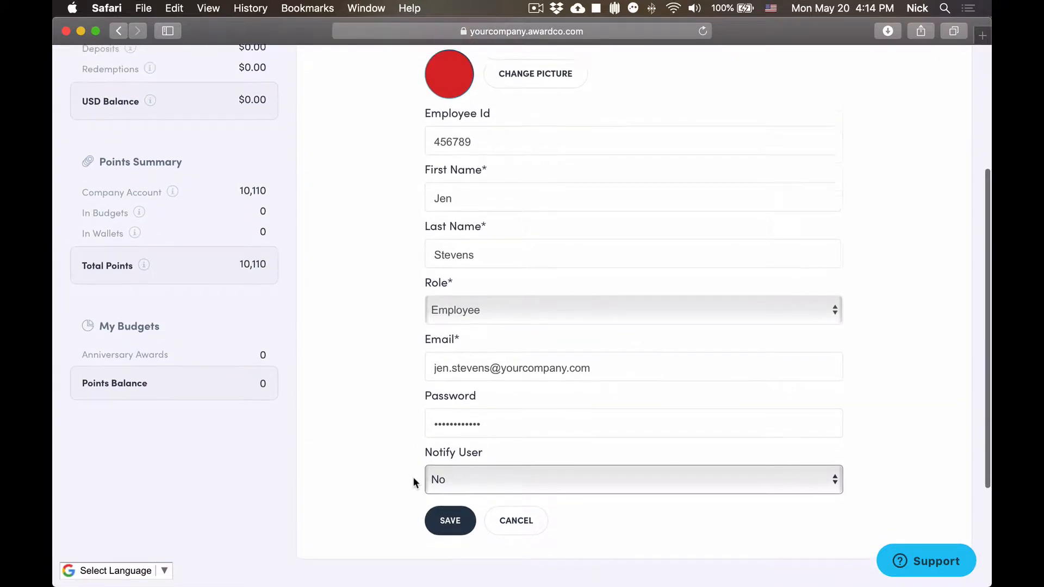
Save the user, decline Safari's password prompt, and search the list to confirm the new entry.
left_click(446, 504)
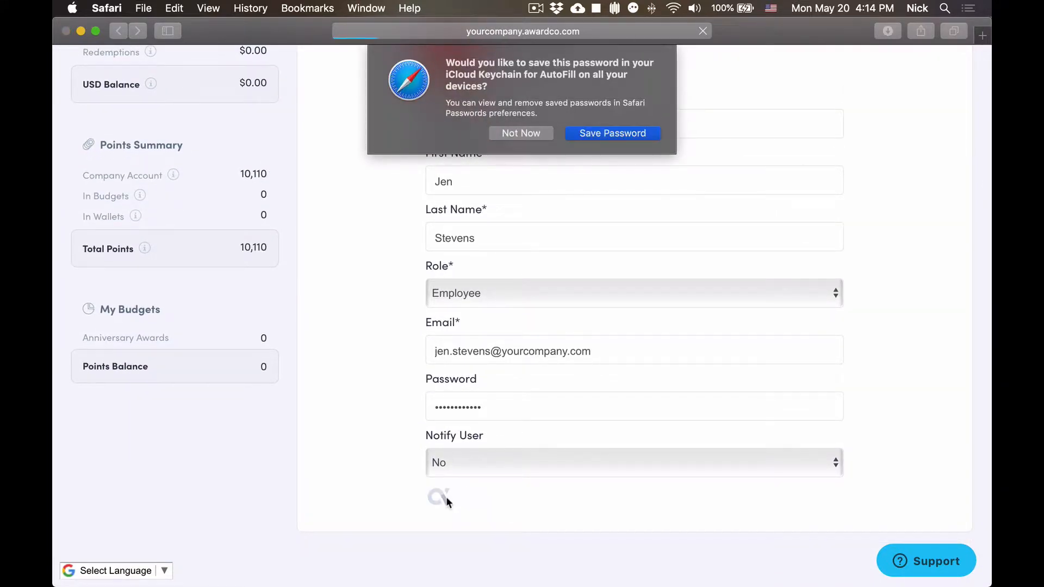
left_click(531, 132)
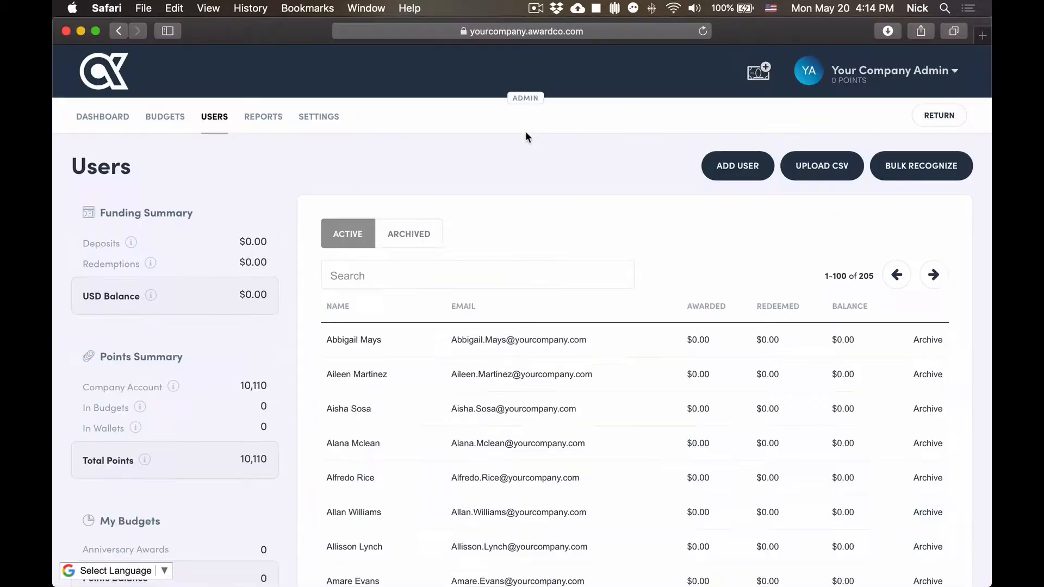
left_click(460, 277)
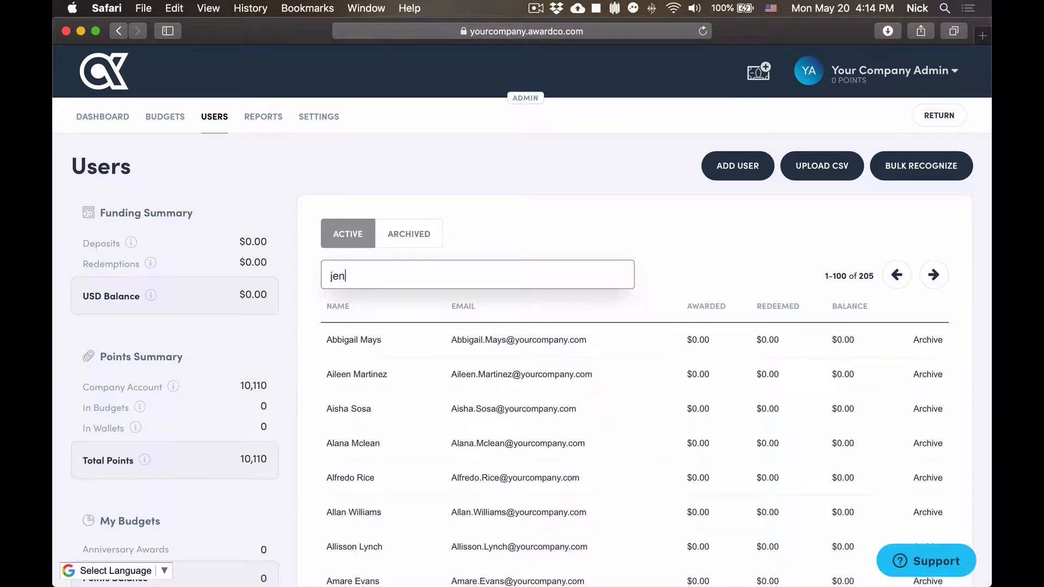
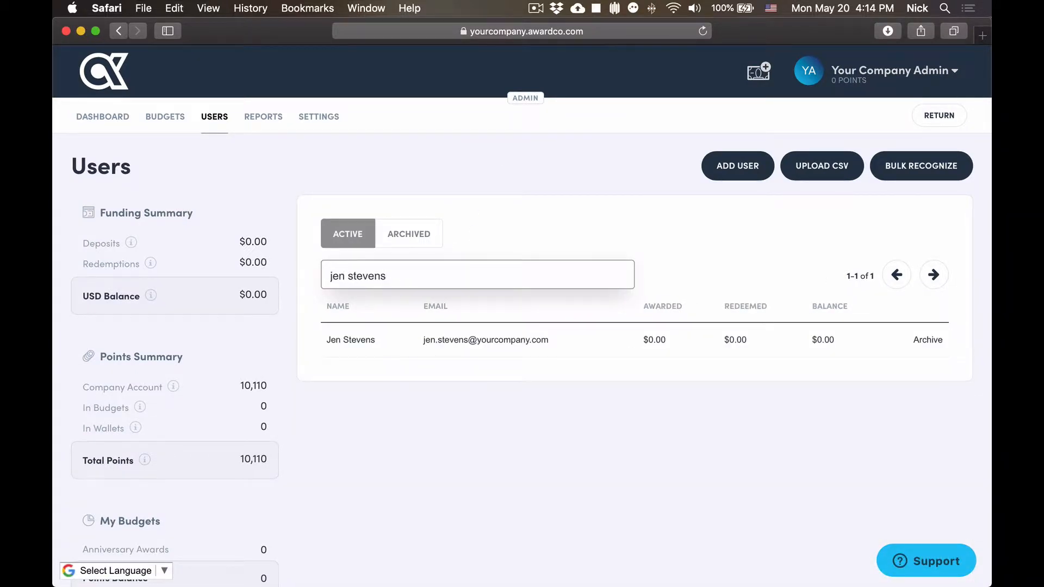
key("super+BackSpace")
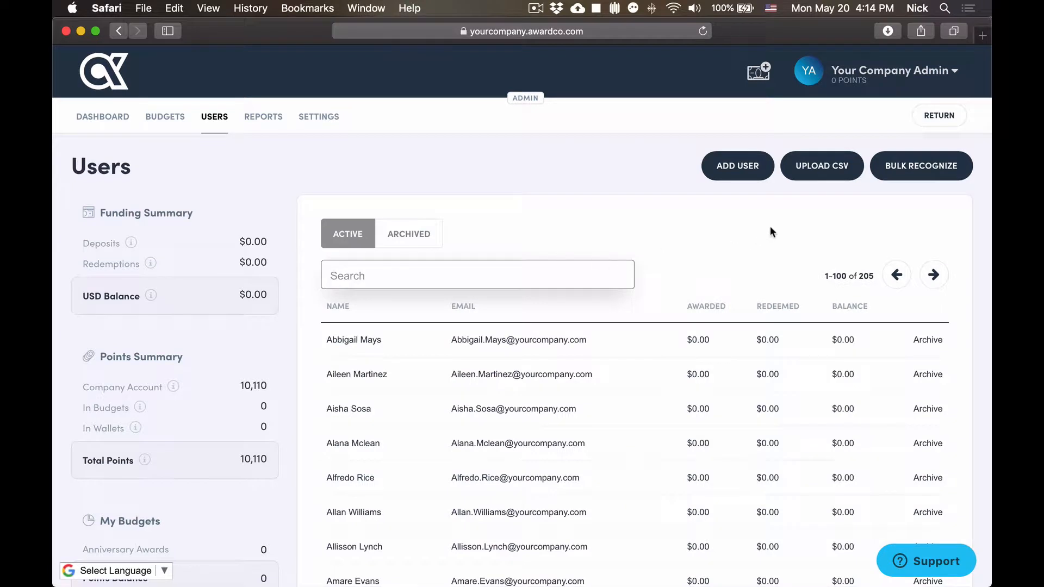
left_click(771, 227)
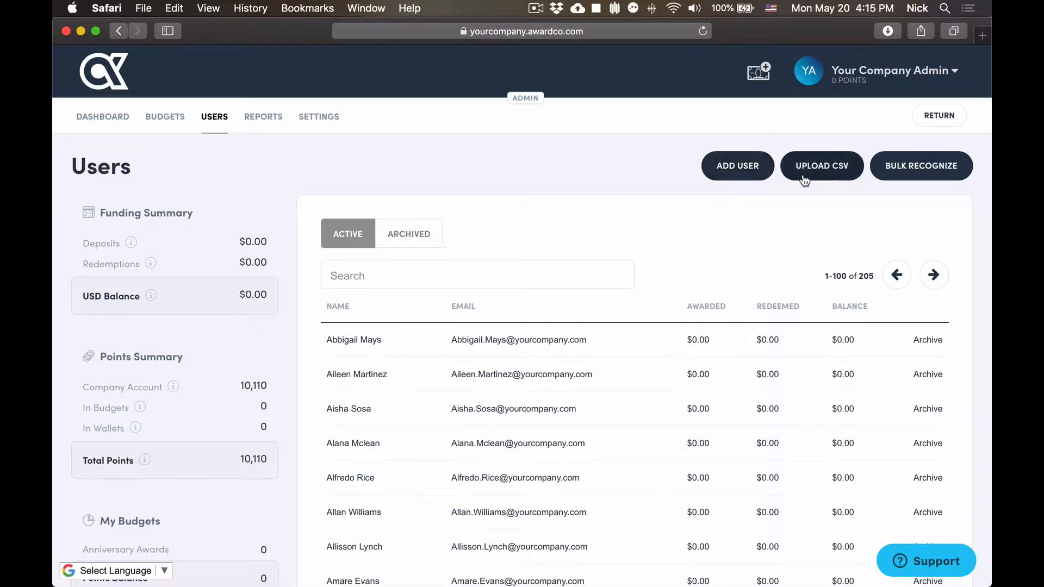
On the Upload CSV page, download the active-users template (active-users-6).
left_click(822, 178)
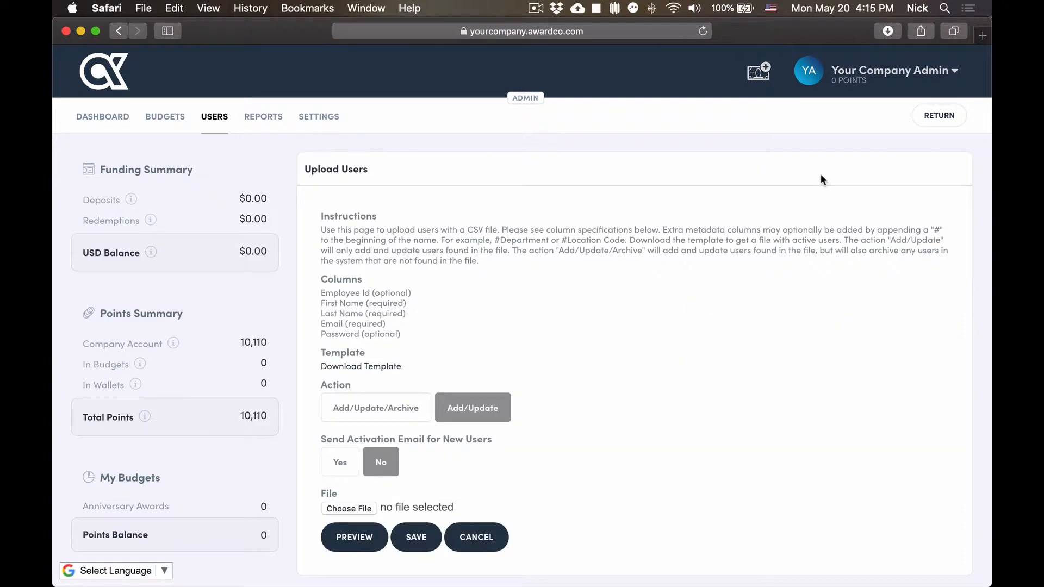
scroll(821, 176, "down", 2)
scroll(820, 174, "down", 2)
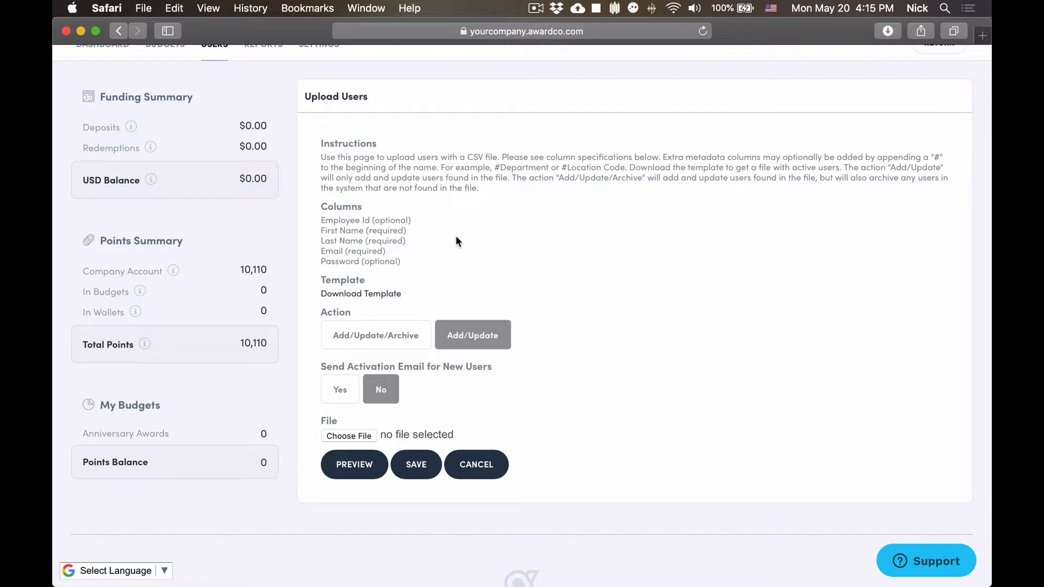
left_click(384, 293)
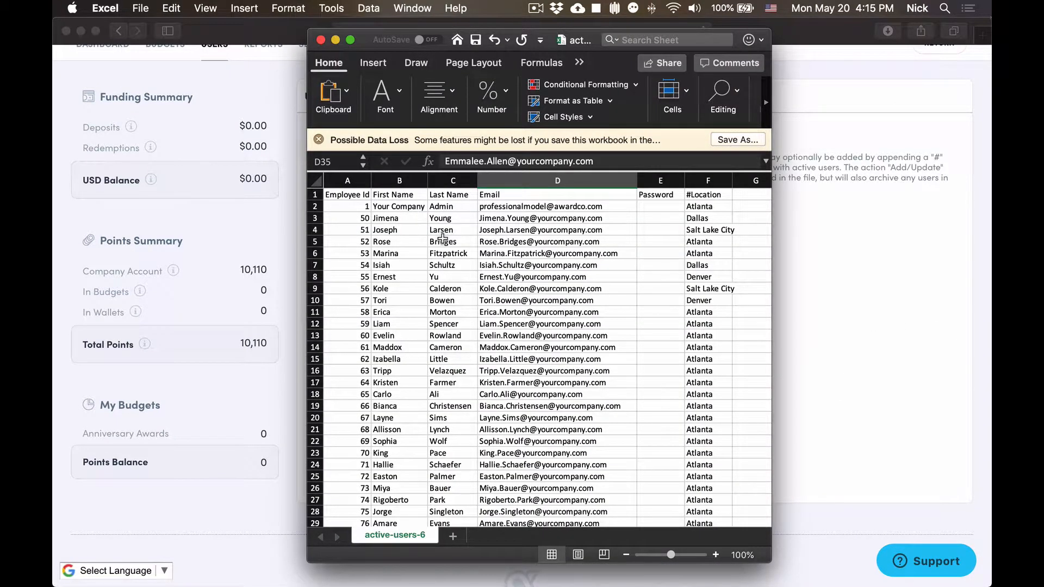
Scroll through the active-users-6 sheet in Excel, then close it.
scroll(442, 239, "down", 20)
scroll(443, 239, "up", 20)
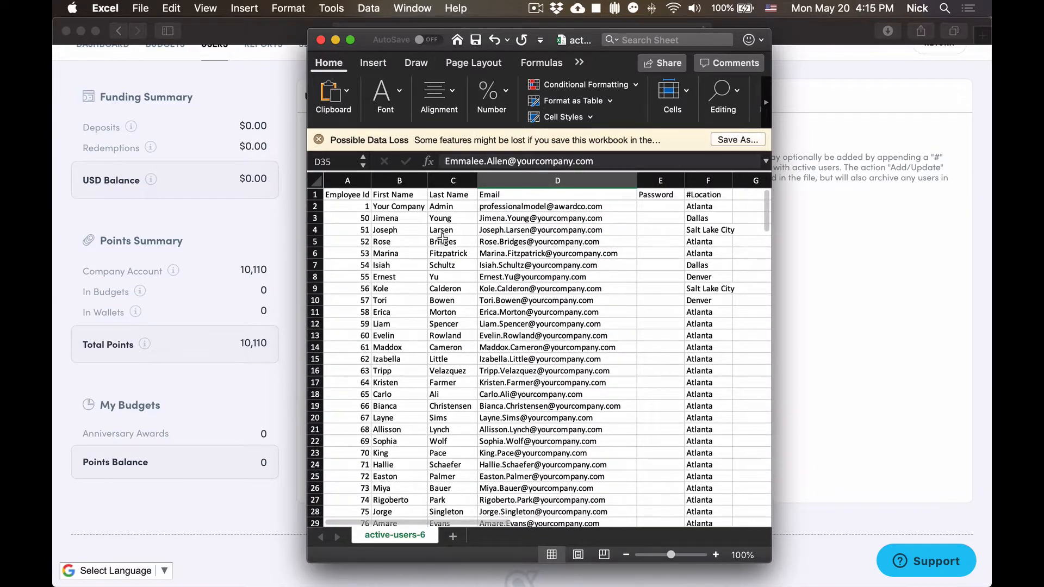
left_click(334, 40)
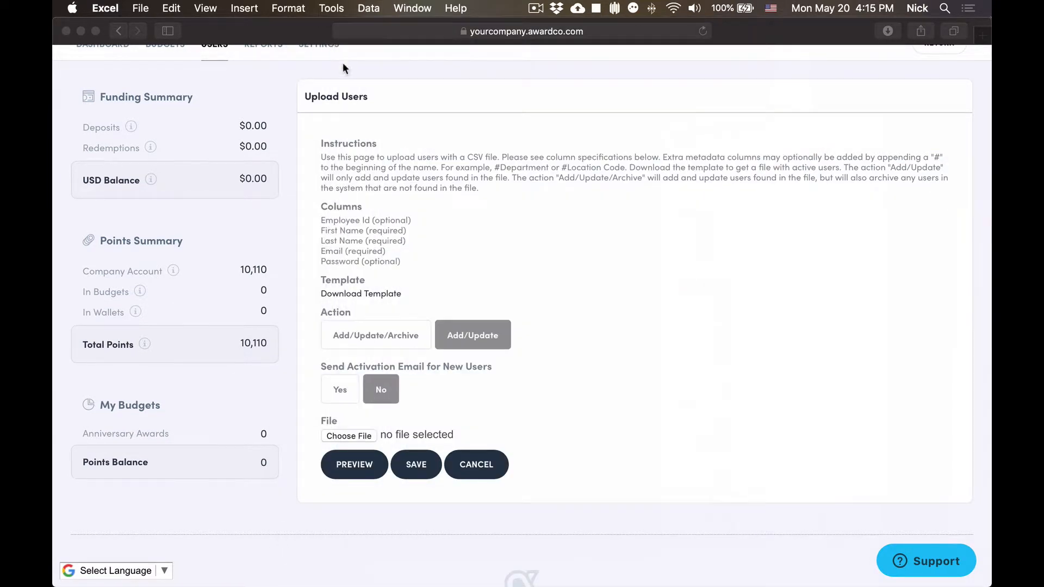
left_click(332, 314)
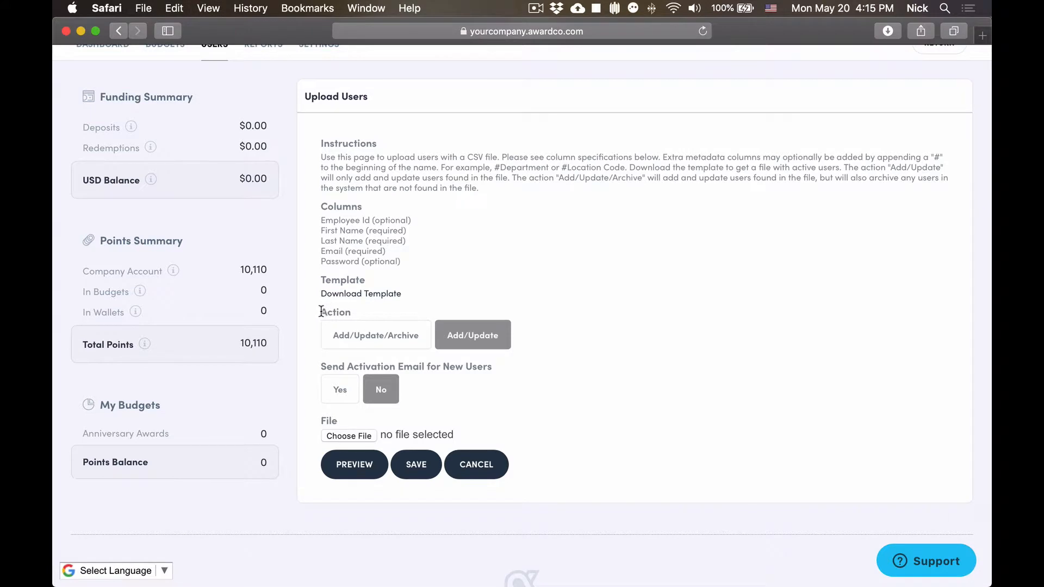
left_click(414, 336)
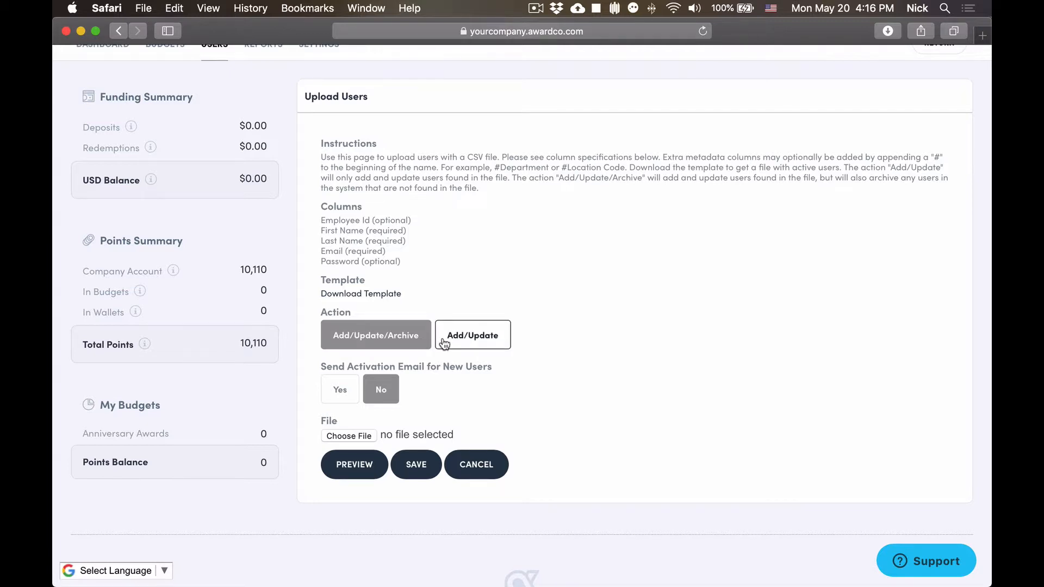
left_click(445, 342)
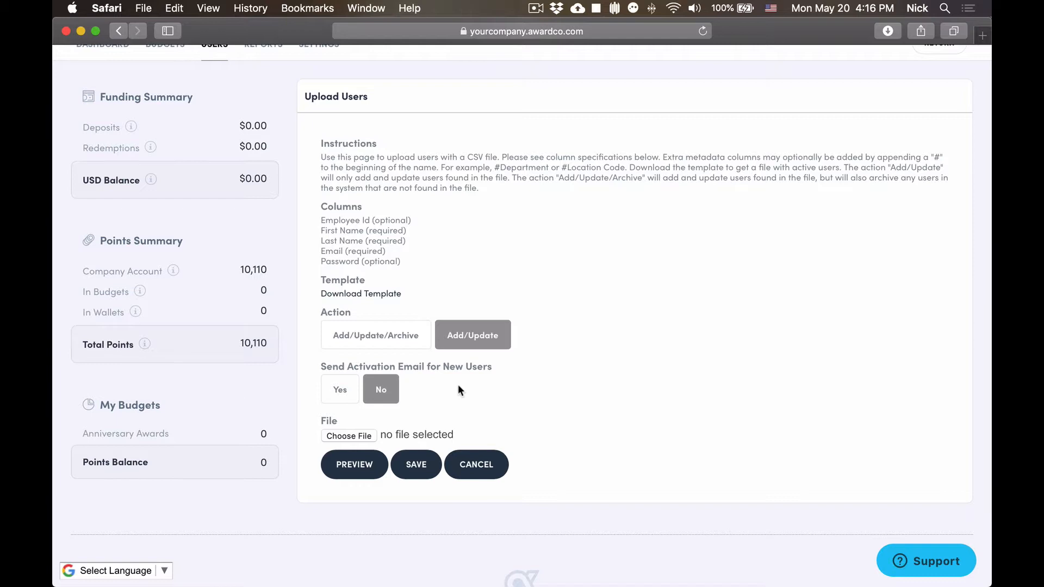
left_click(332, 389)
left_click(383, 391)
Attach active-users-6.csv to the upload form and generate its preview.
left_click(353, 436)
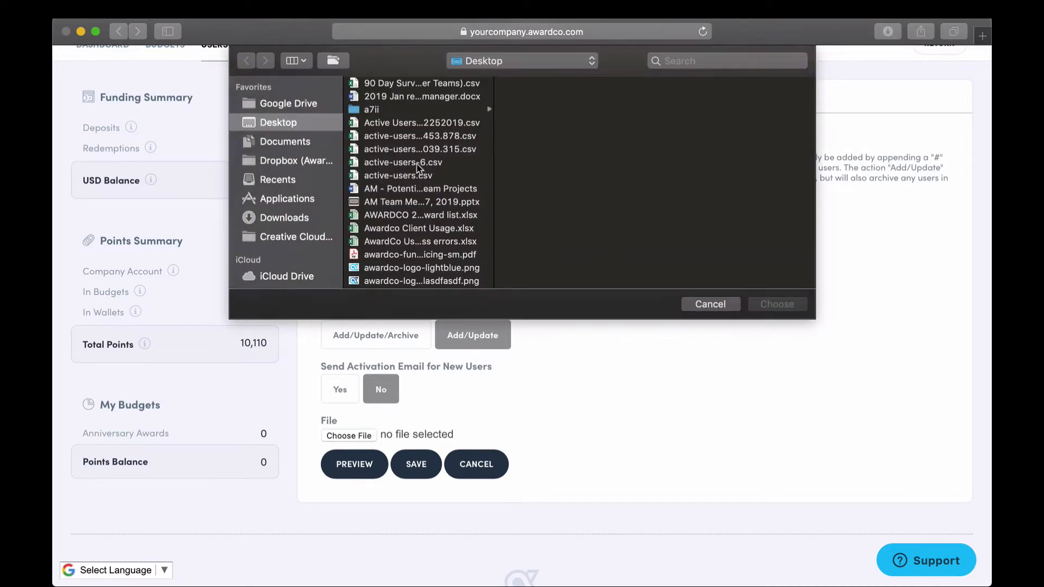
left_click(430, 163)
left_click(780, 305)
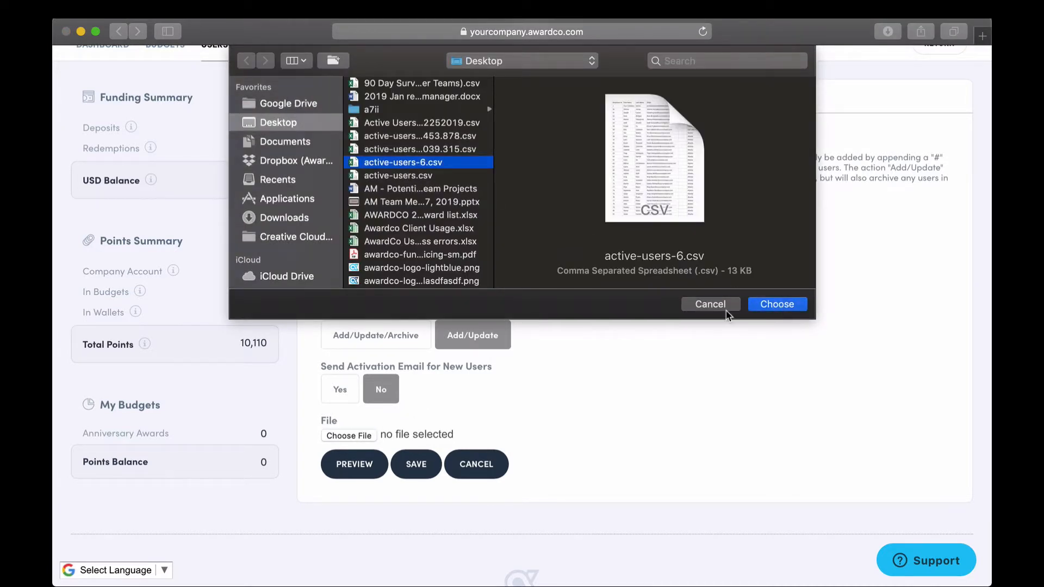
left_click(354, 464)
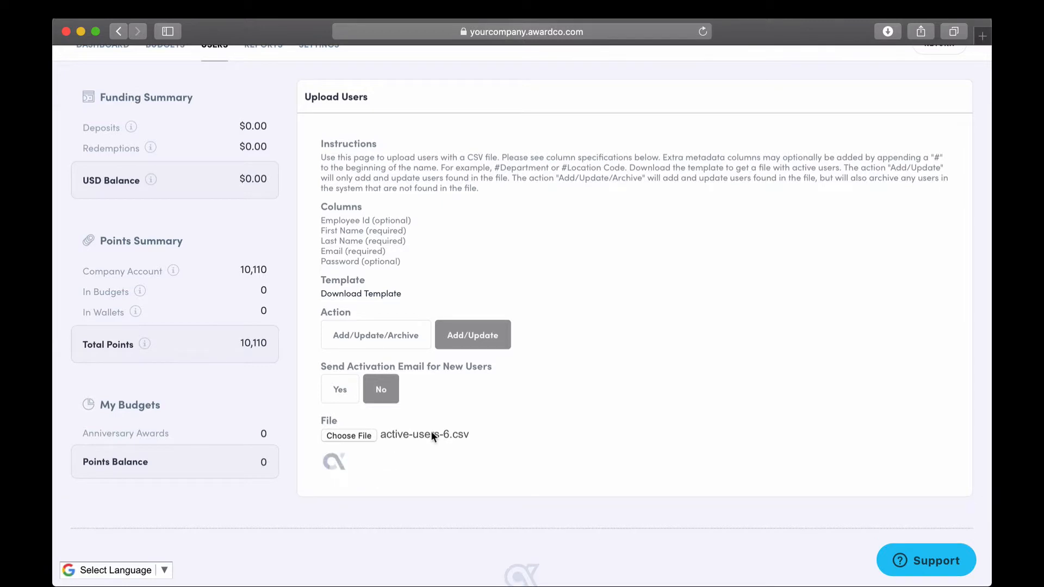
Review preview rows 2–205, including flagged Atlanta and Salt Lake City location changes.
scroll(613, 361, "down", 4)
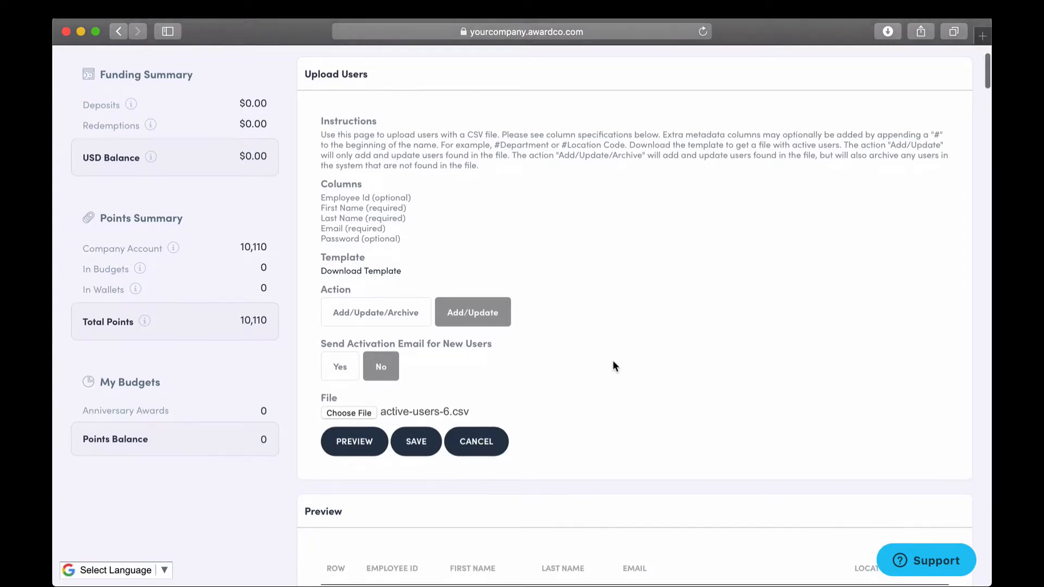
scroll(612, 360, "down", 10)
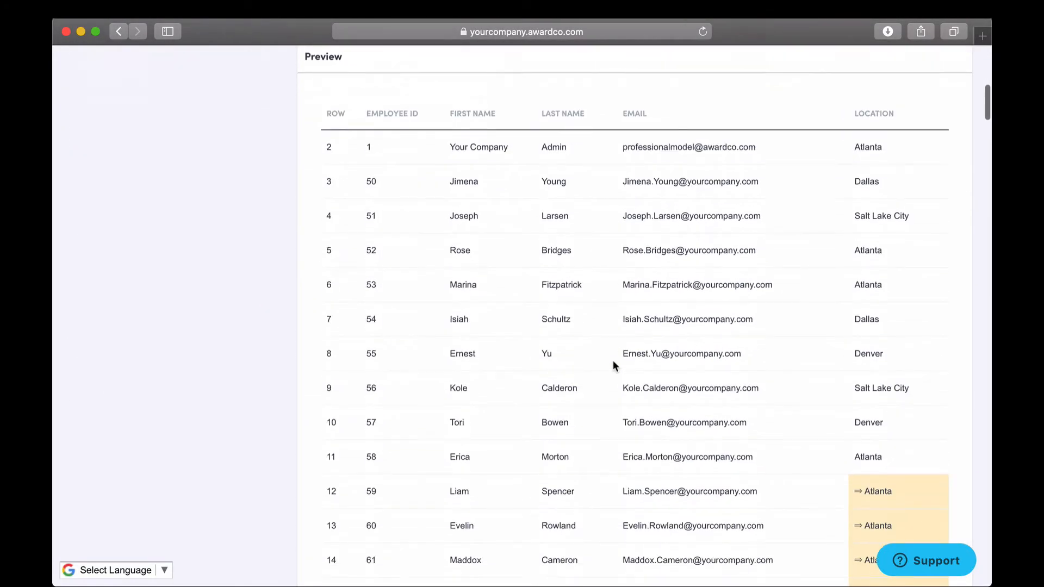
scroll(612, 360, "down", 12)
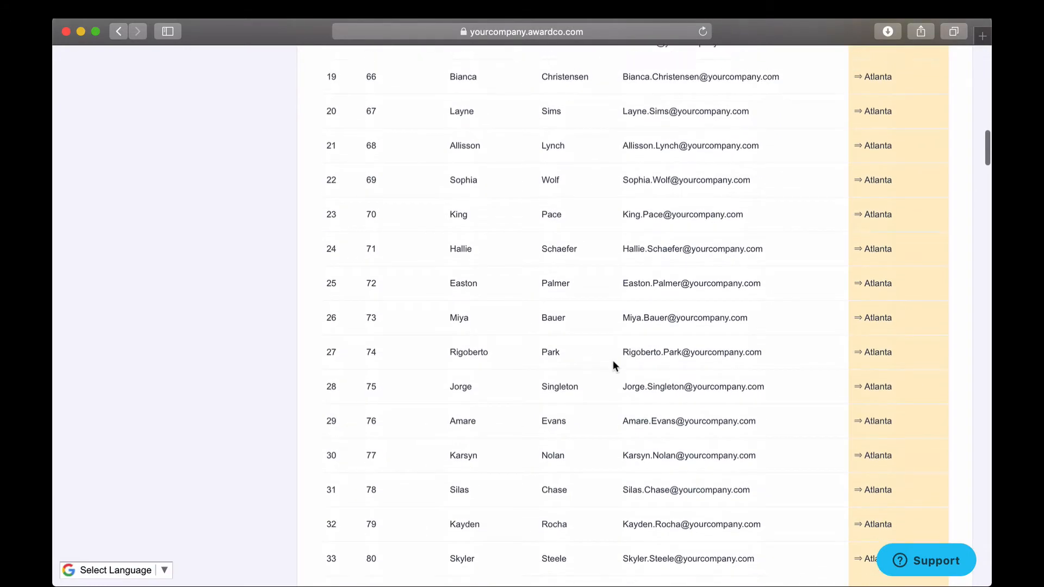
scroll(600, 360, "down", 20)
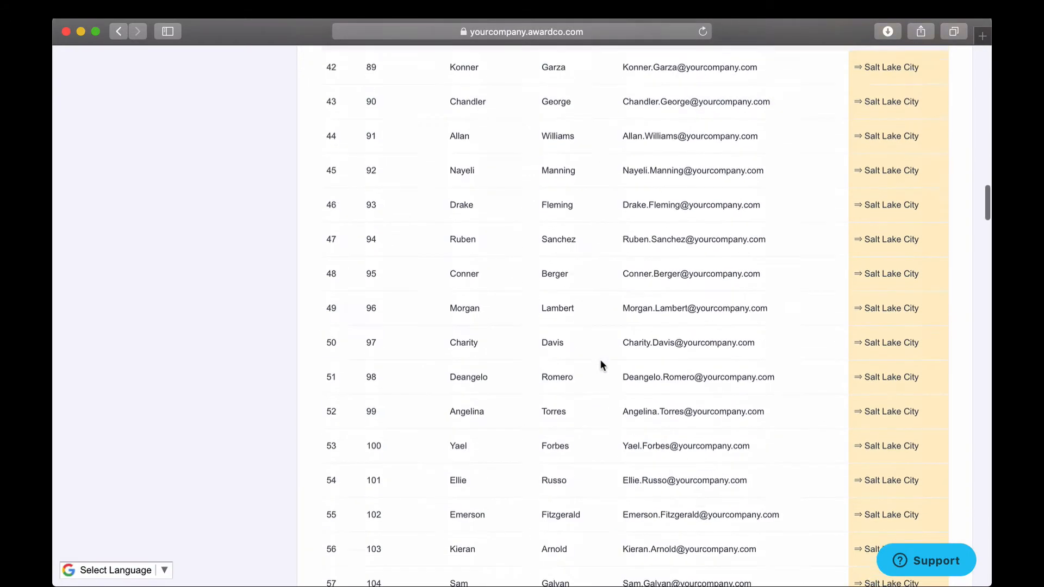
scroll(600, 360, "down", 19)
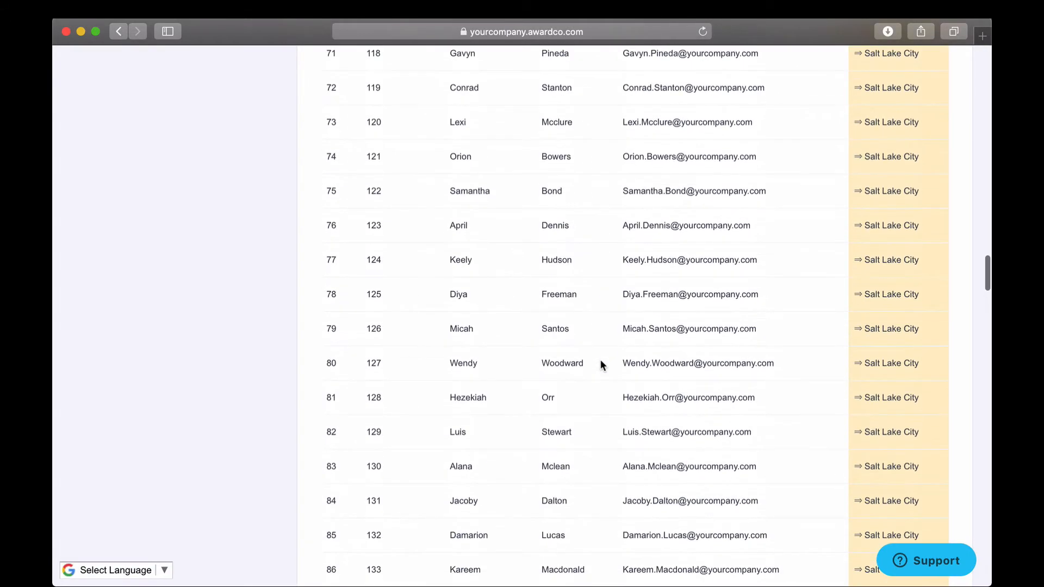
scroll(600, 360, "down", 20)
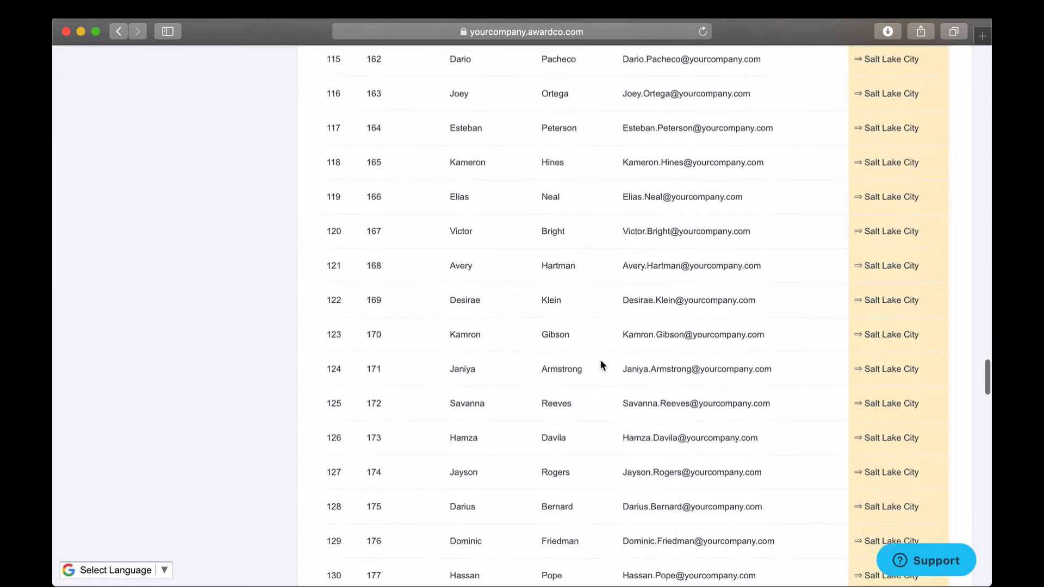
scroll(600, 366, "down", 20)
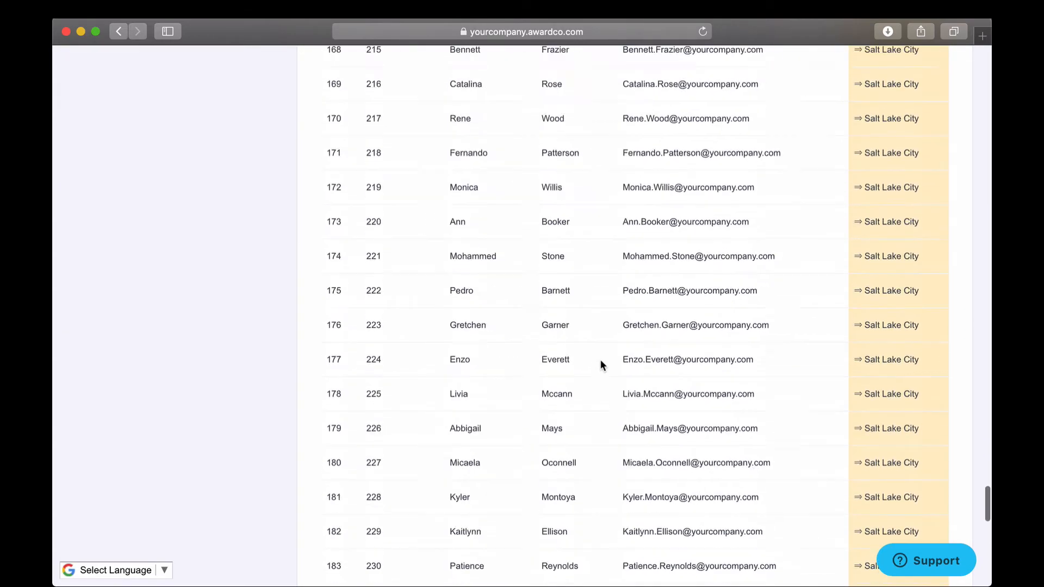
scroll(600, 360, "down", 1)
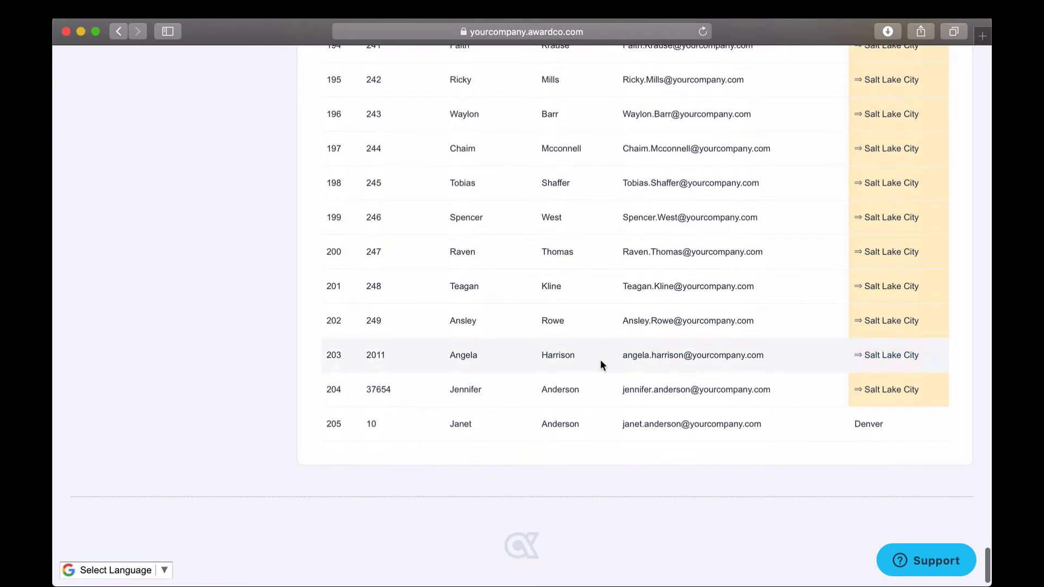
scroll(600, 360, "up", 20)
Save the active-users-6.csv import and close the success message.
scroll(571, 348, "down", 2)
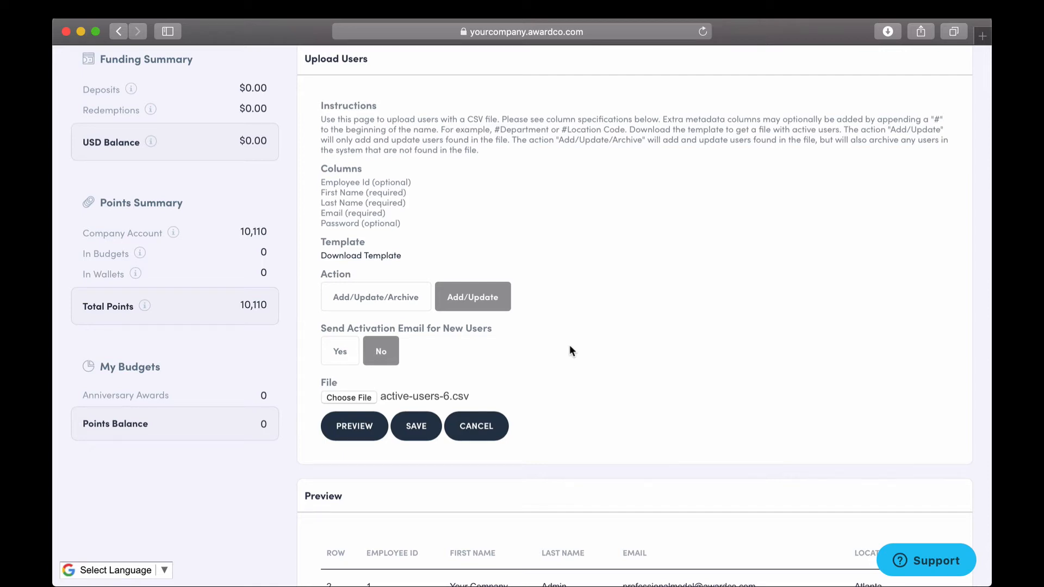
left_click(429, 439)
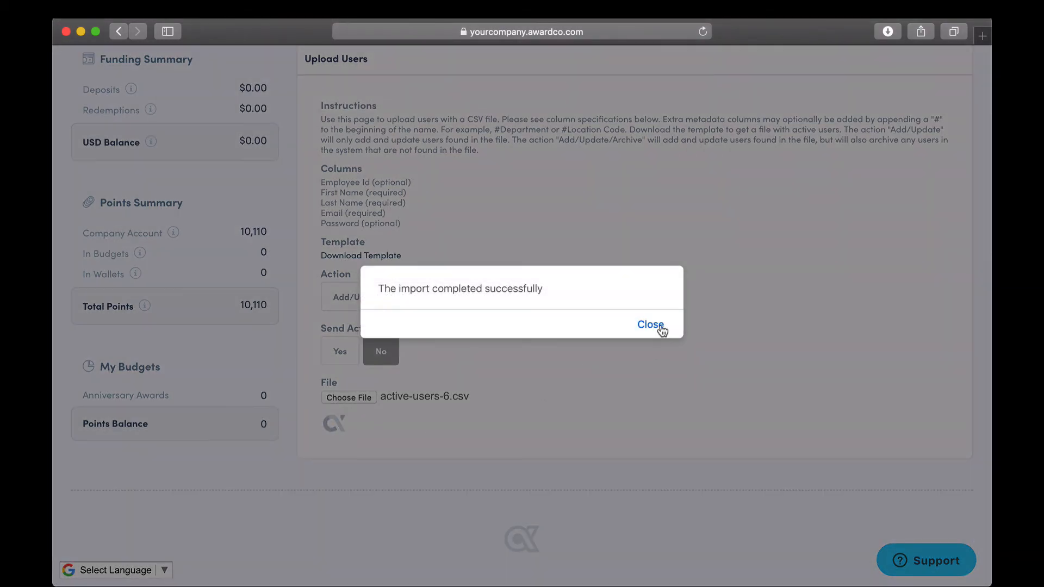
left_click(656, 325)
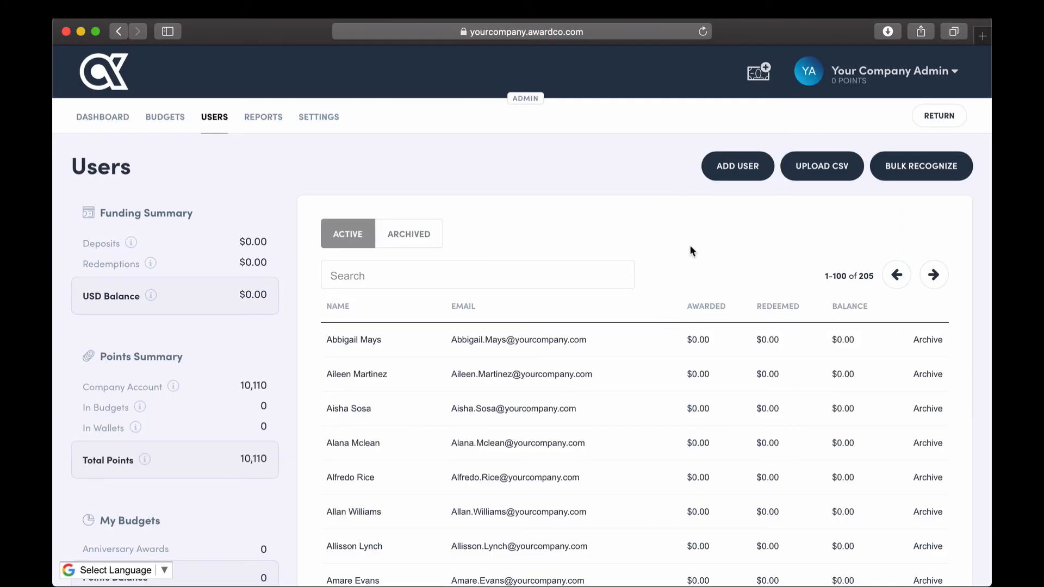